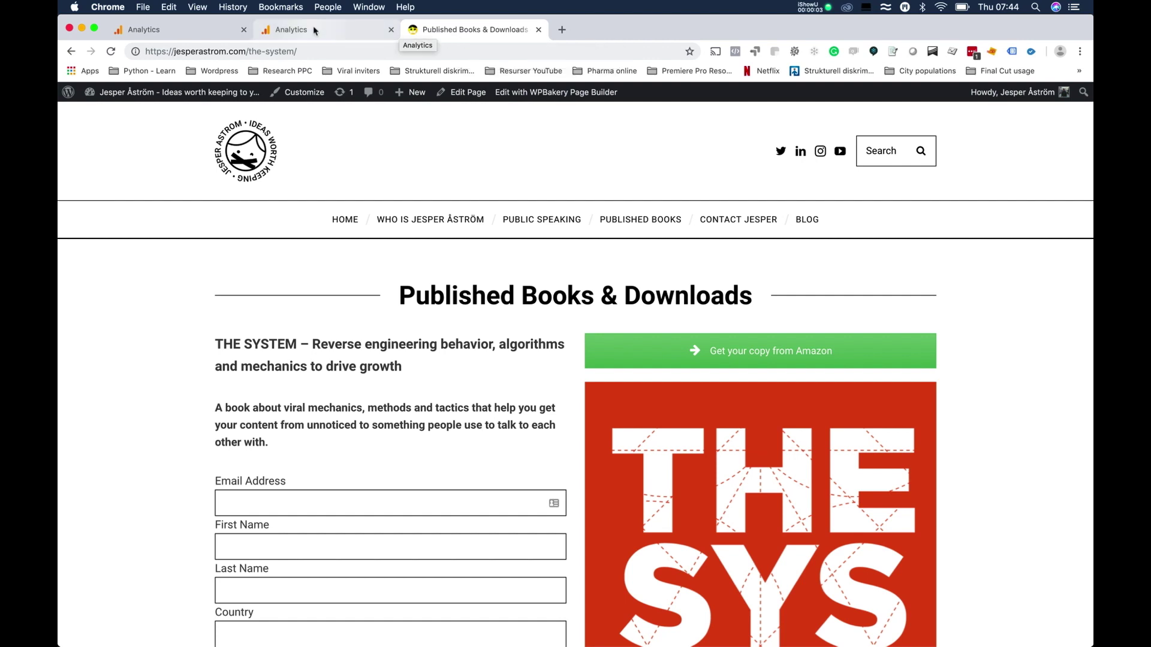
Discard the unsaved segment and return to the Pages report showing Converters' 1,933 pageviews.
left_click(187, 27)
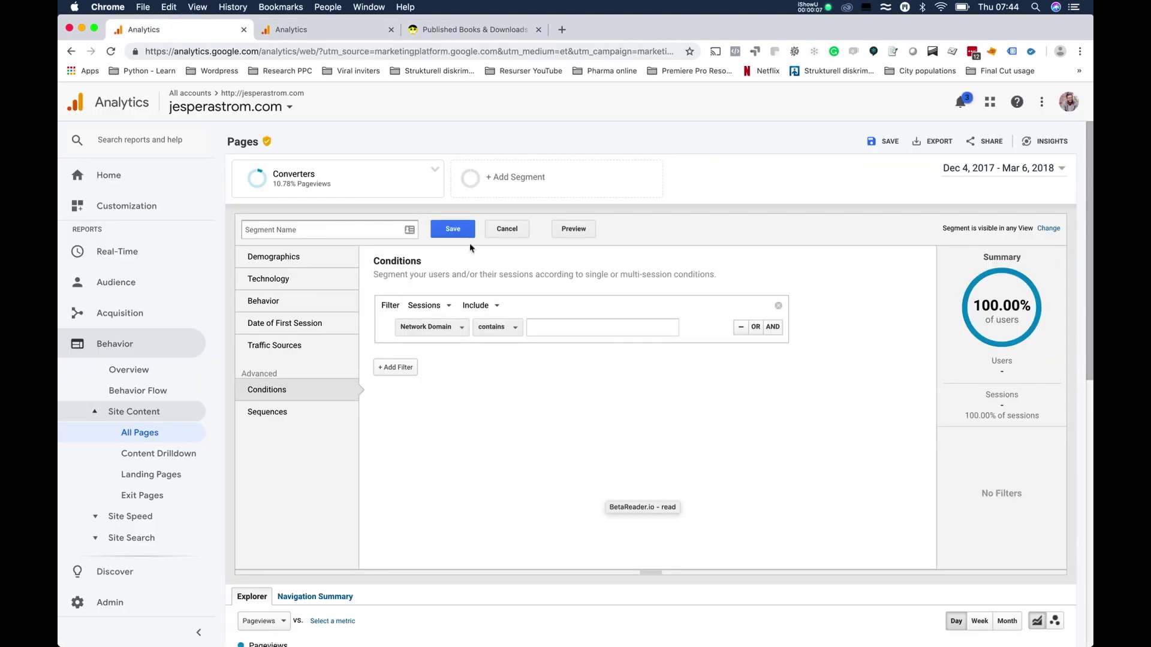
left_click(500, 230)
left_click(687, 146)
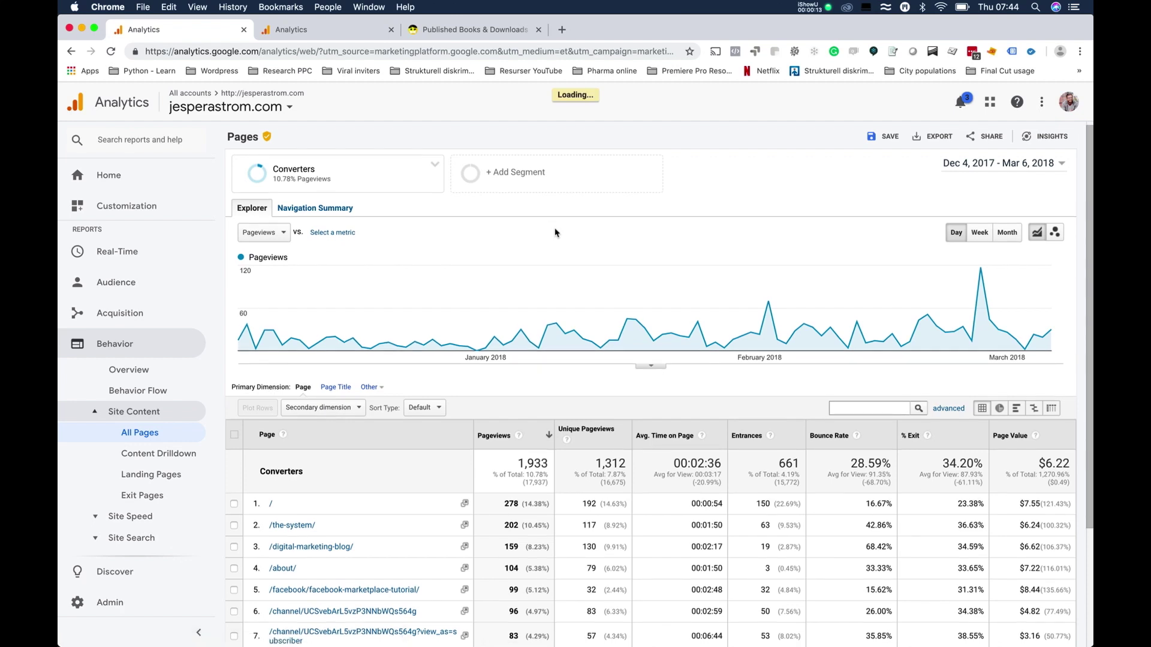
scroll(555, 232, "down", 3)
scroll(554, 233, "up", 3)
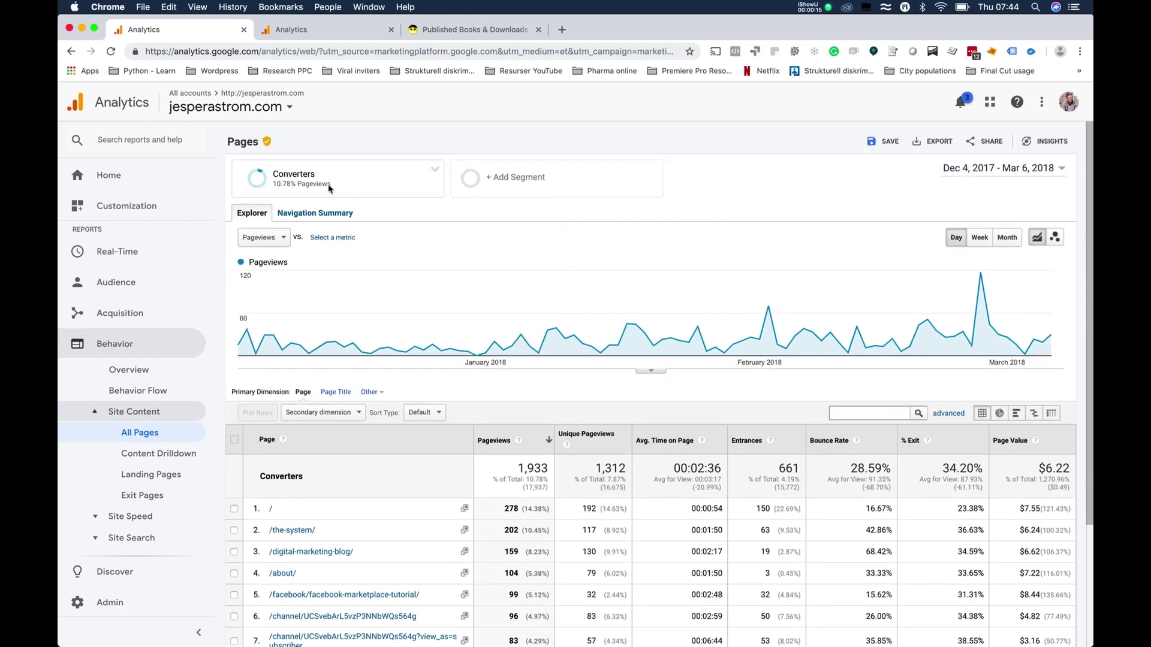
mouse_move(262, 179)
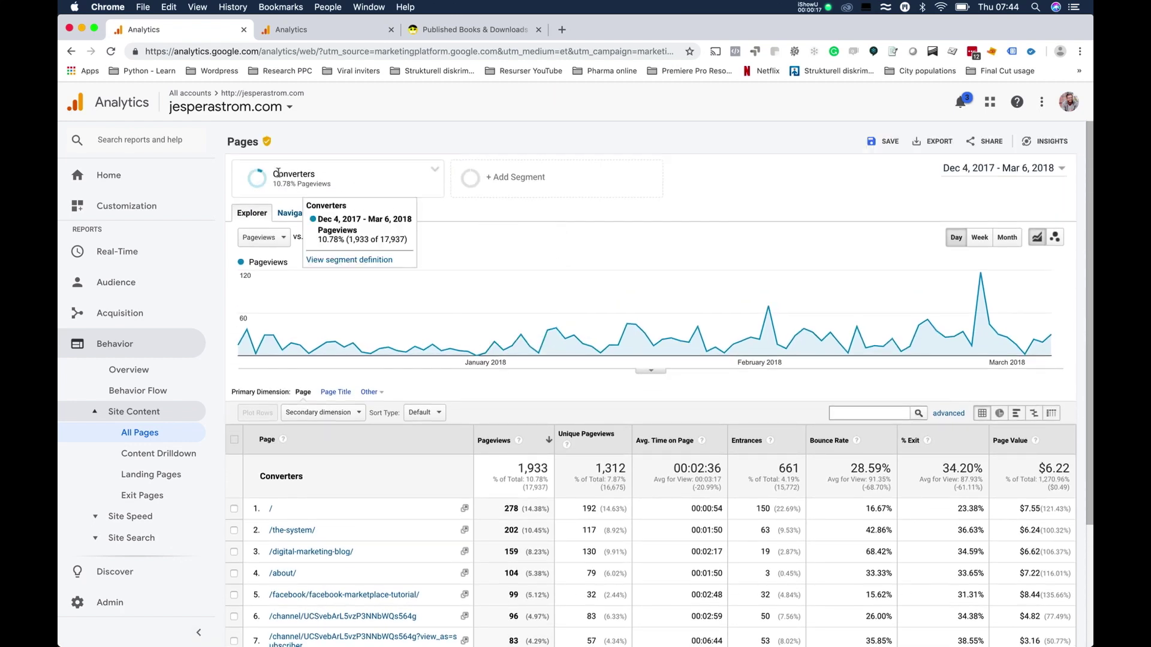
left_click(391, 176)
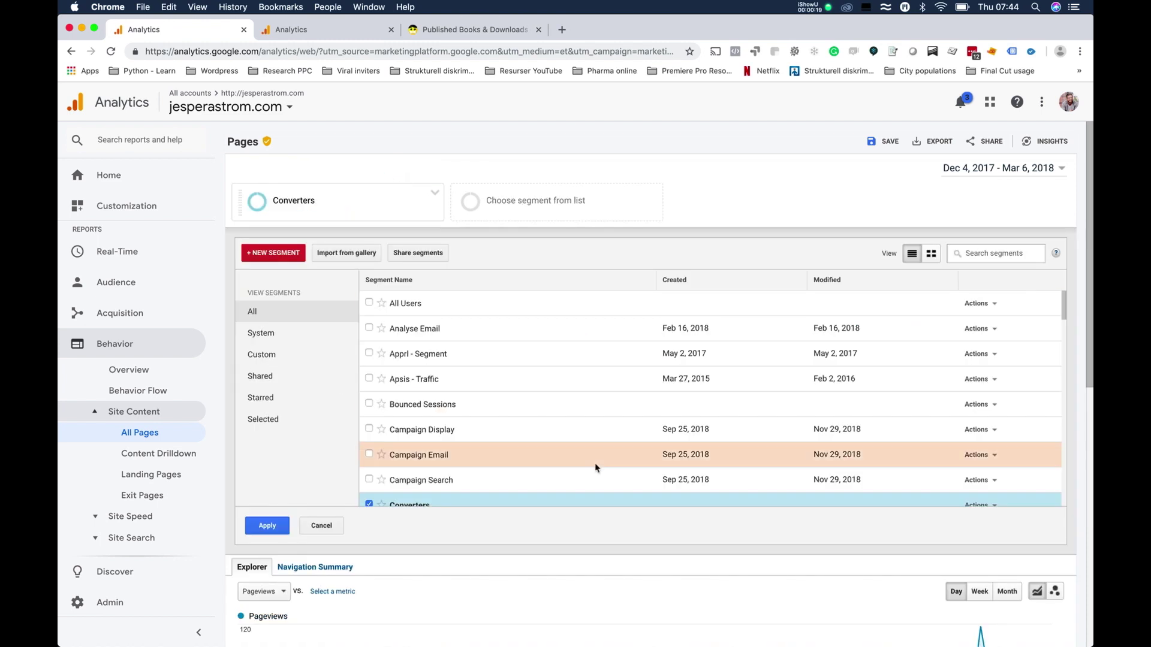
scroll(595, 463, "down", 2)
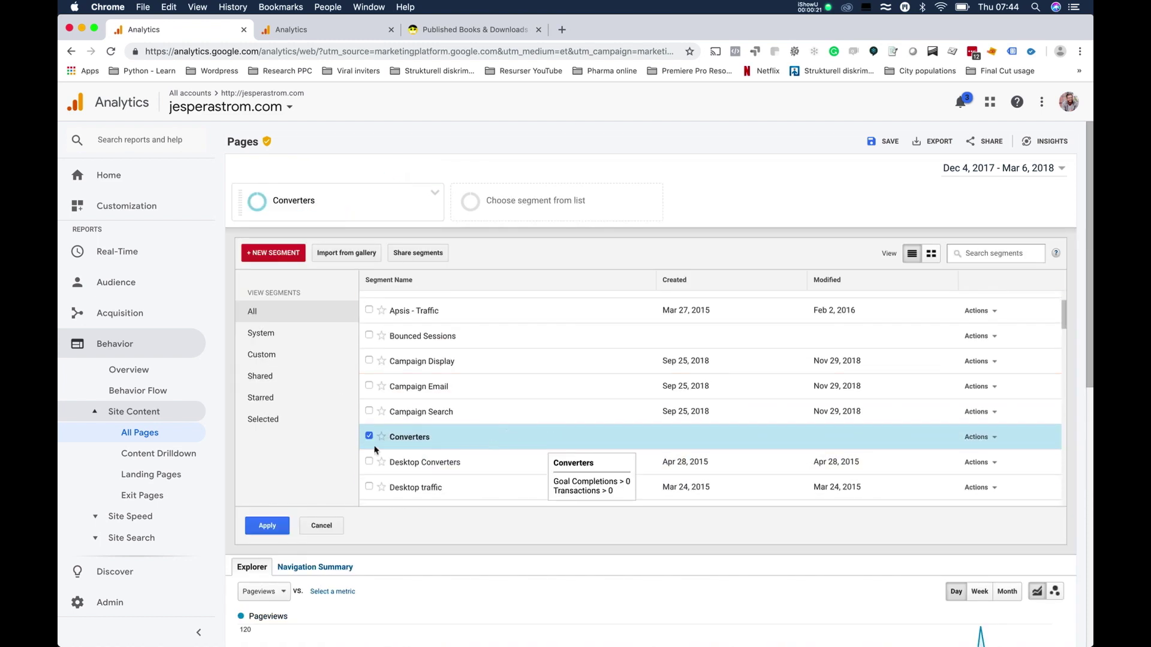
left_click(321, 523)
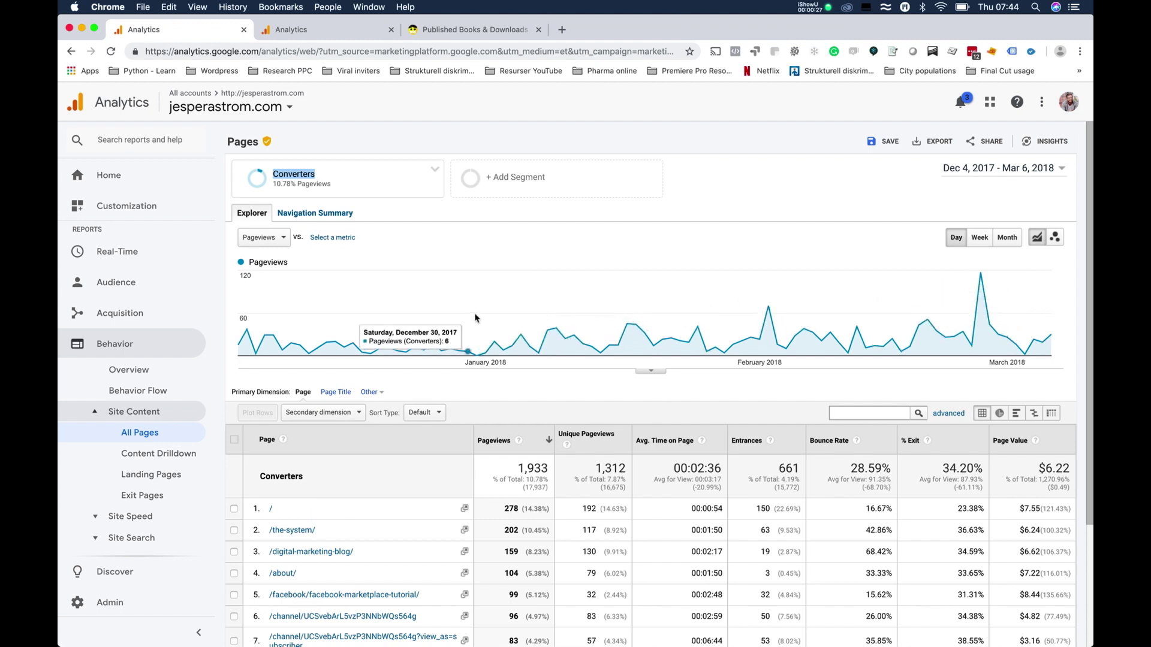
left_click(712, 183)
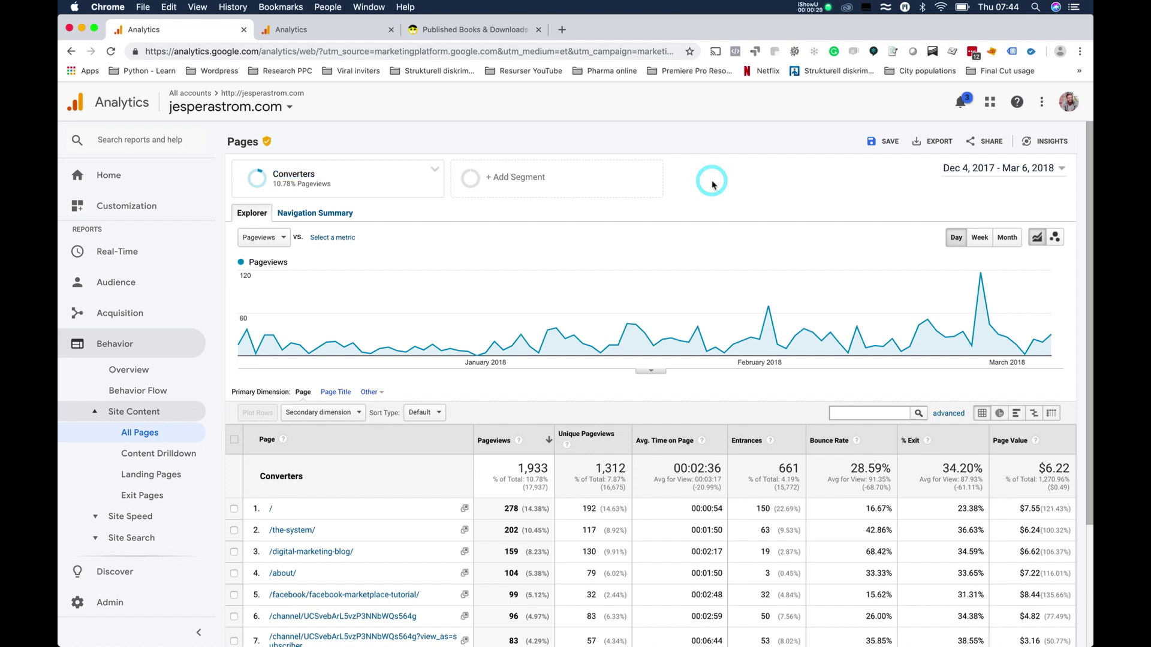
mouse_move(273, 177)
scroll(609, 243, "down", 5)
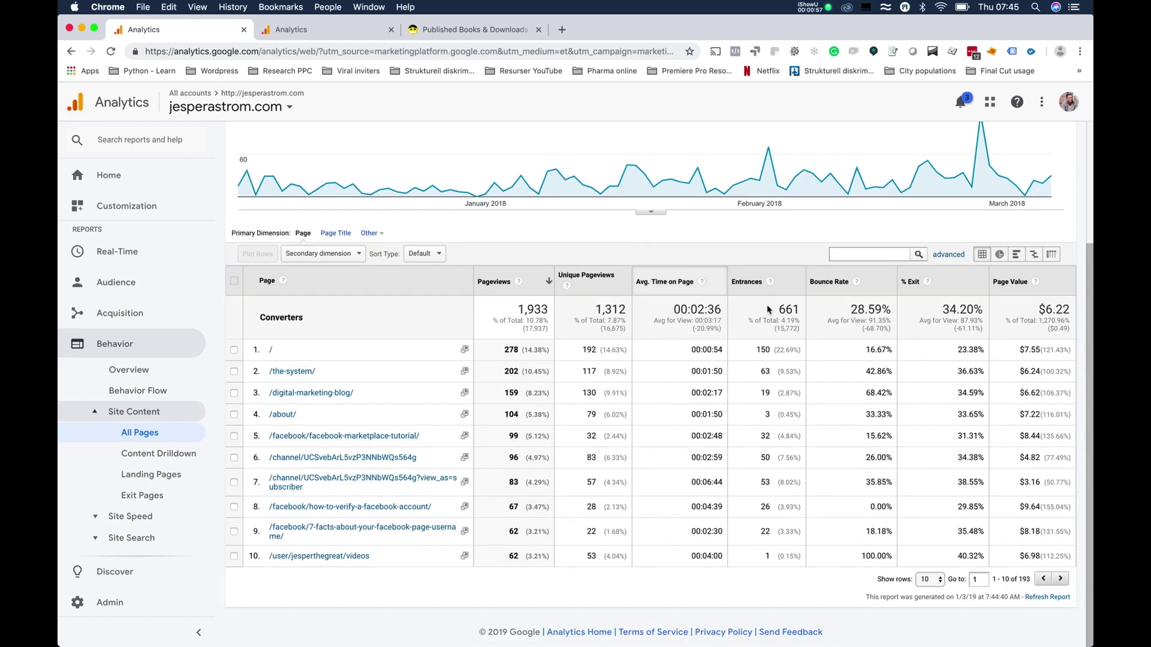
double_click(708, 308)
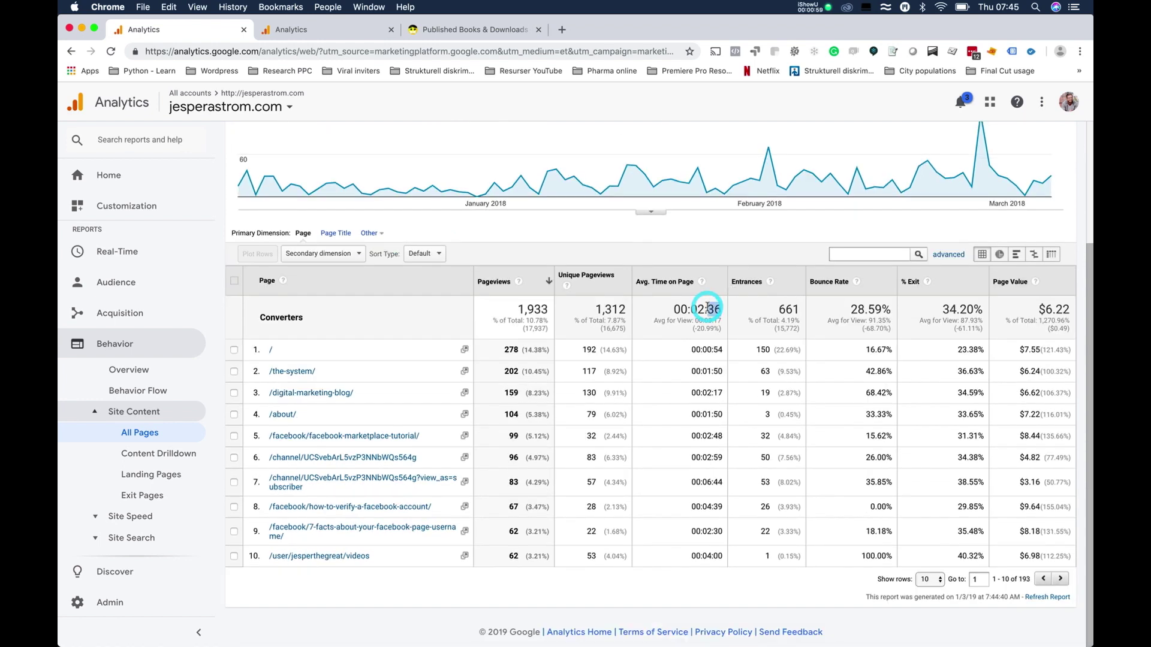
left_click(705, 229)
scroll(705, 230, "up", 1)
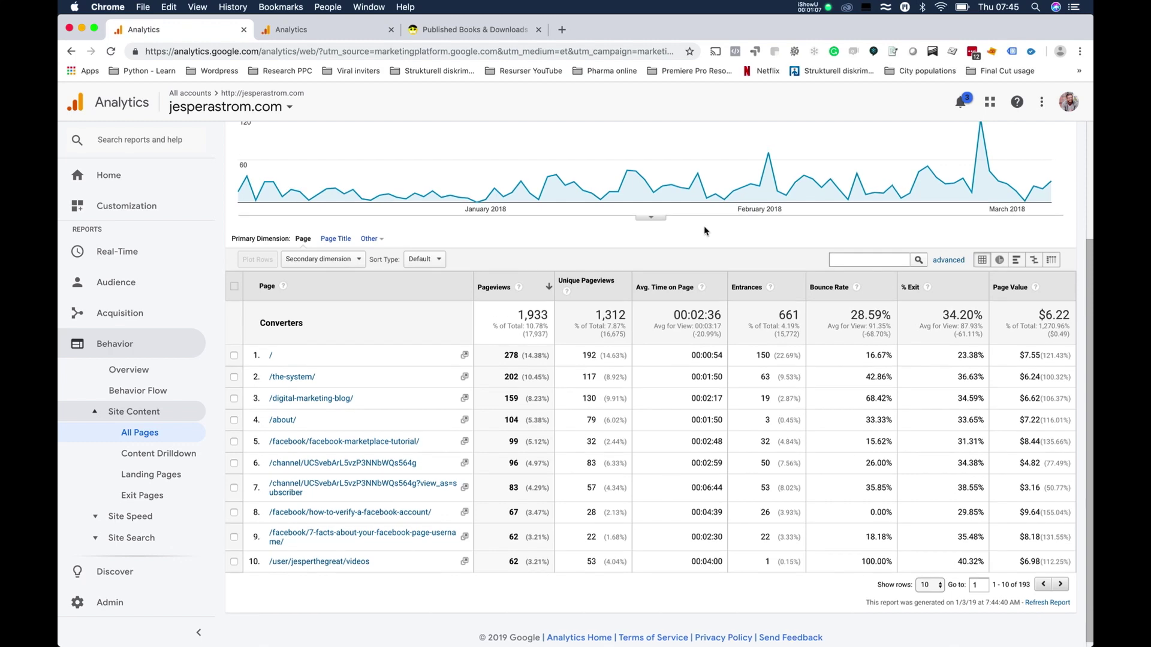
scroll(705, 231, "up", 5)
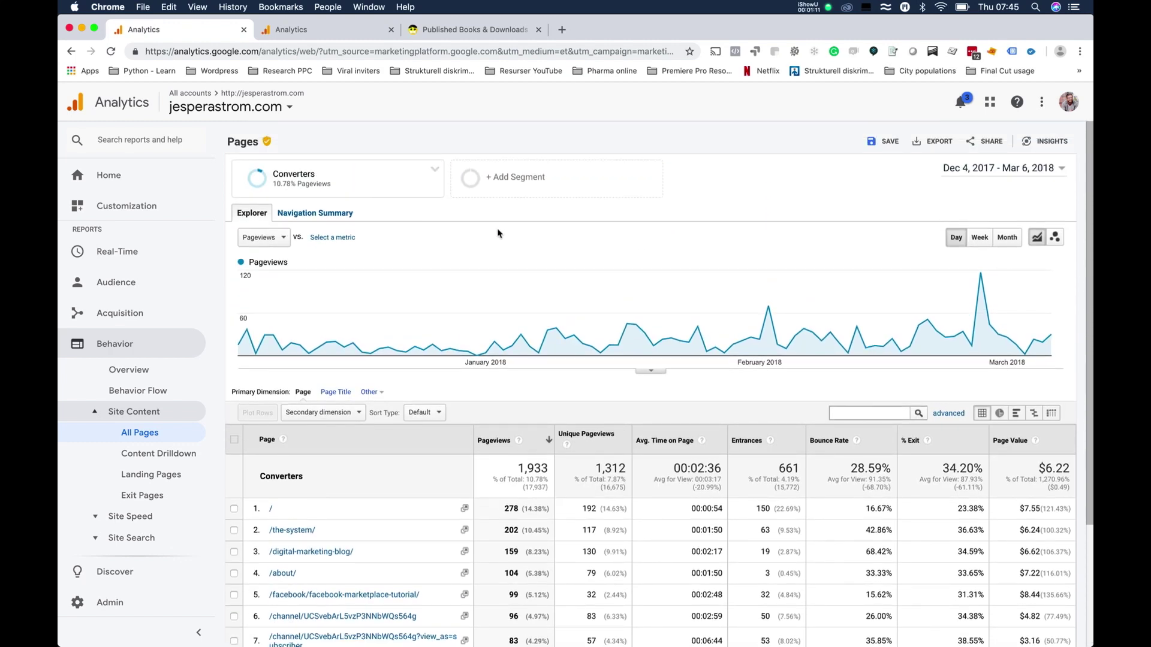
Untick Converters in the segment list and start a new custom segment.
left_click(488, 174)
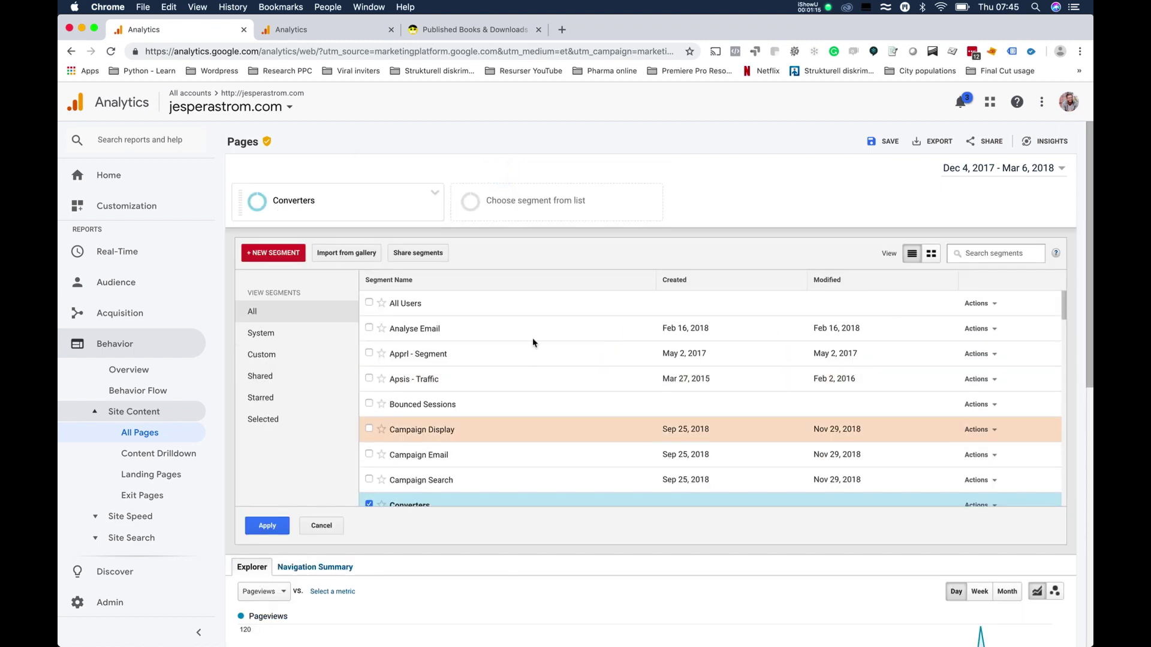
scroll(521, 405, "down", 3)
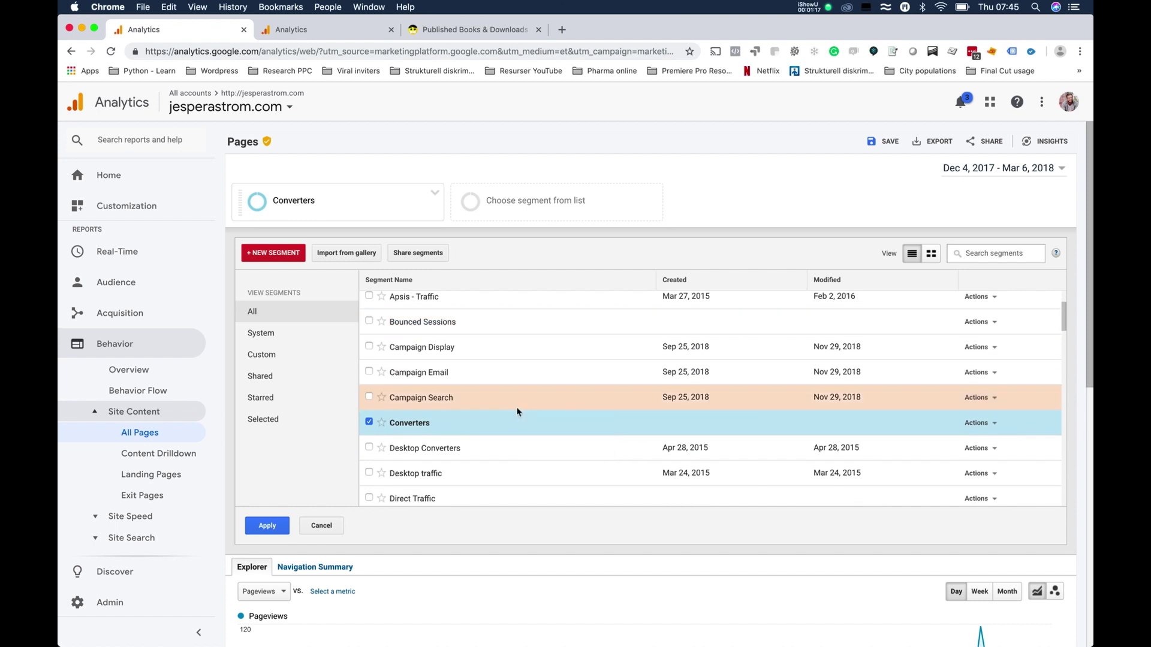
scroll(514, 419, "down", 3)
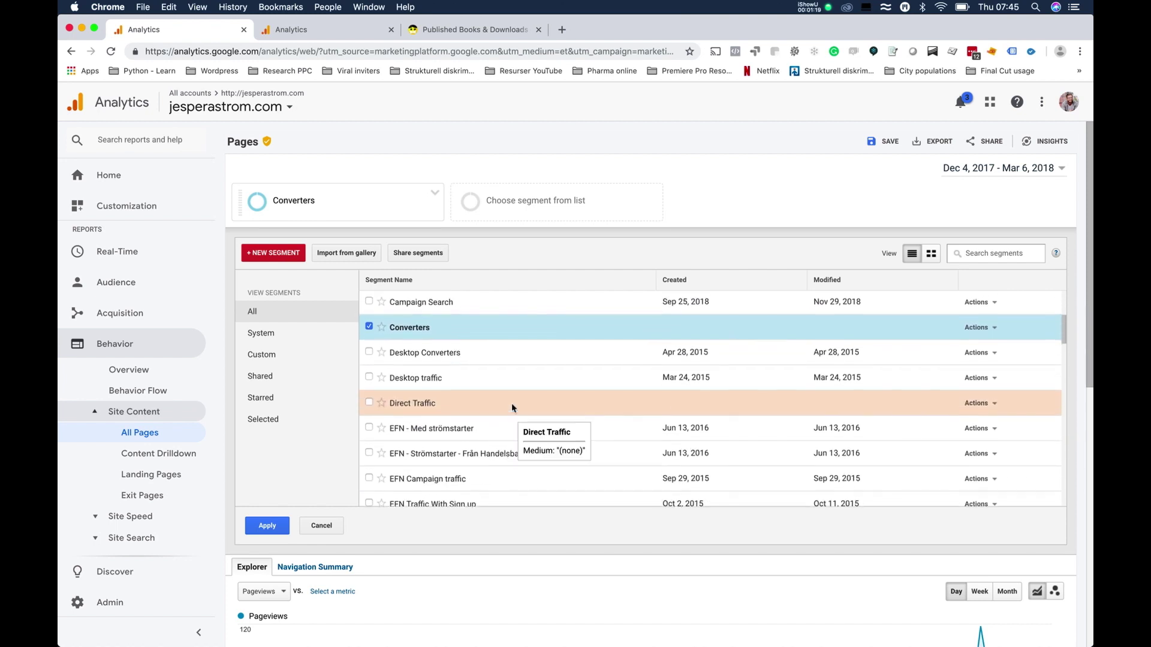
scroll(512, 402, "up", 5)
left_click(369, 477)
left_click(369, 478)
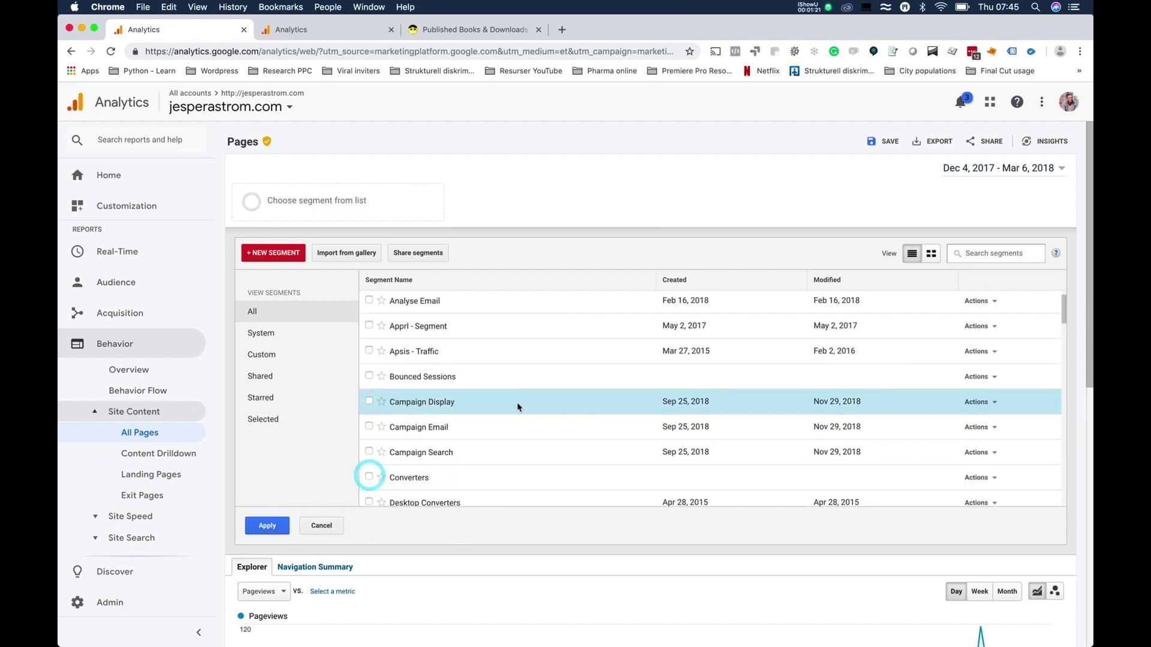
scroll(517, 402, "up", 2)
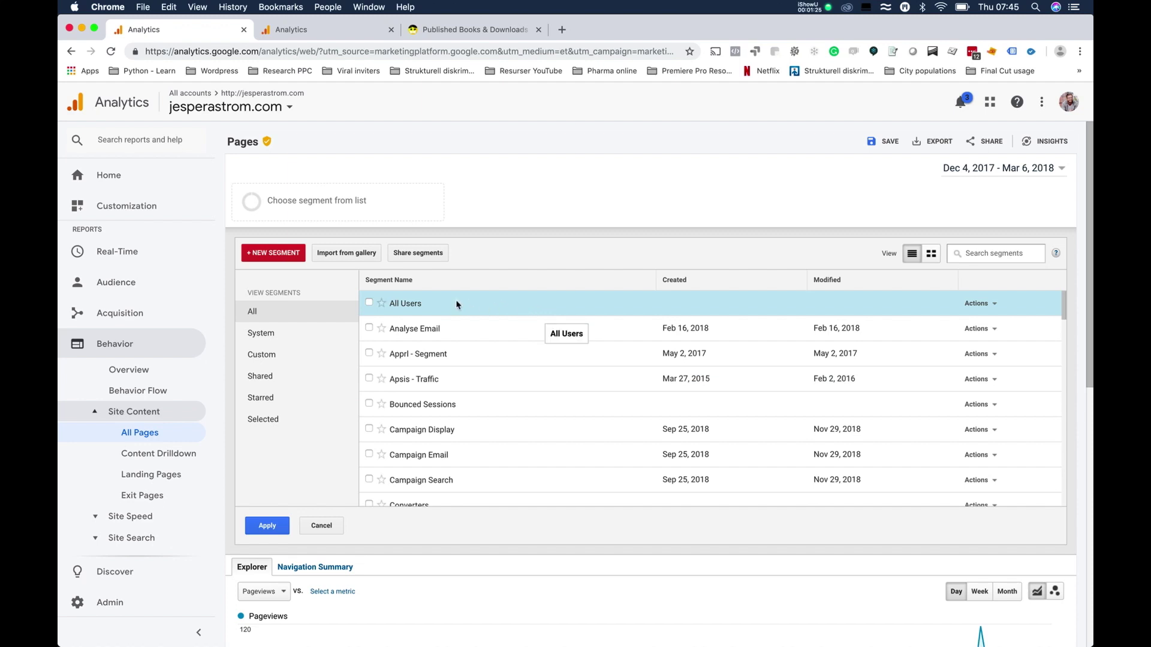
left_click(275, 256)
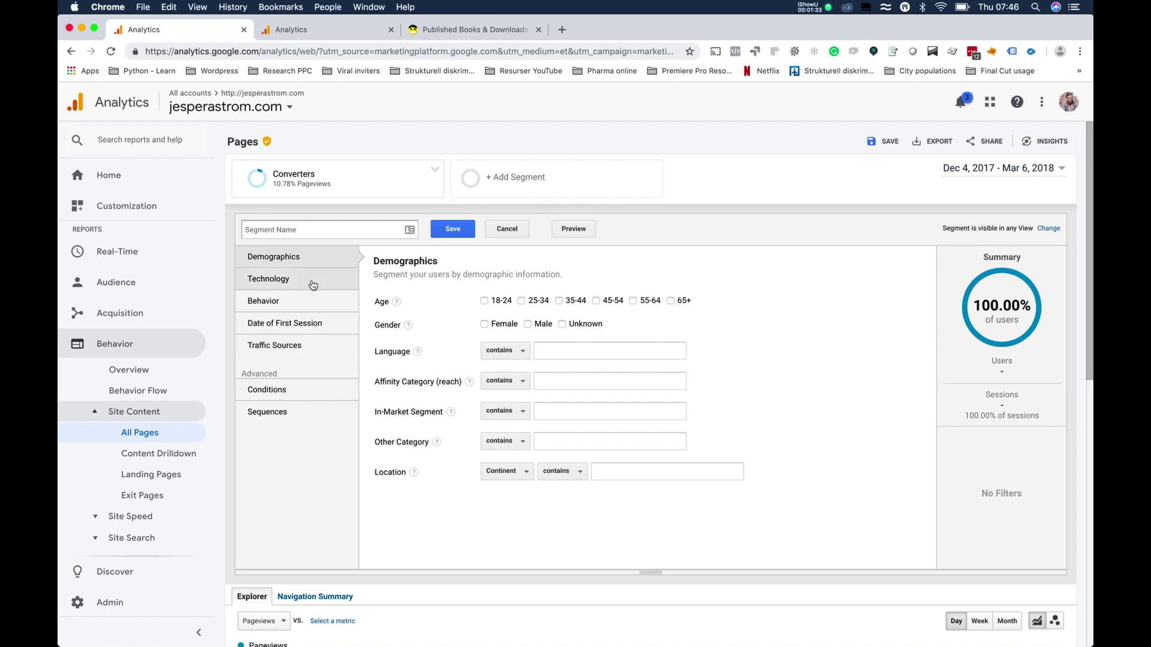
Look through the Technology and Behavior filters, then show the Traffic Sources filters for the segment.
left_click(312, 286)
scroll(729, 364, "down", 1)
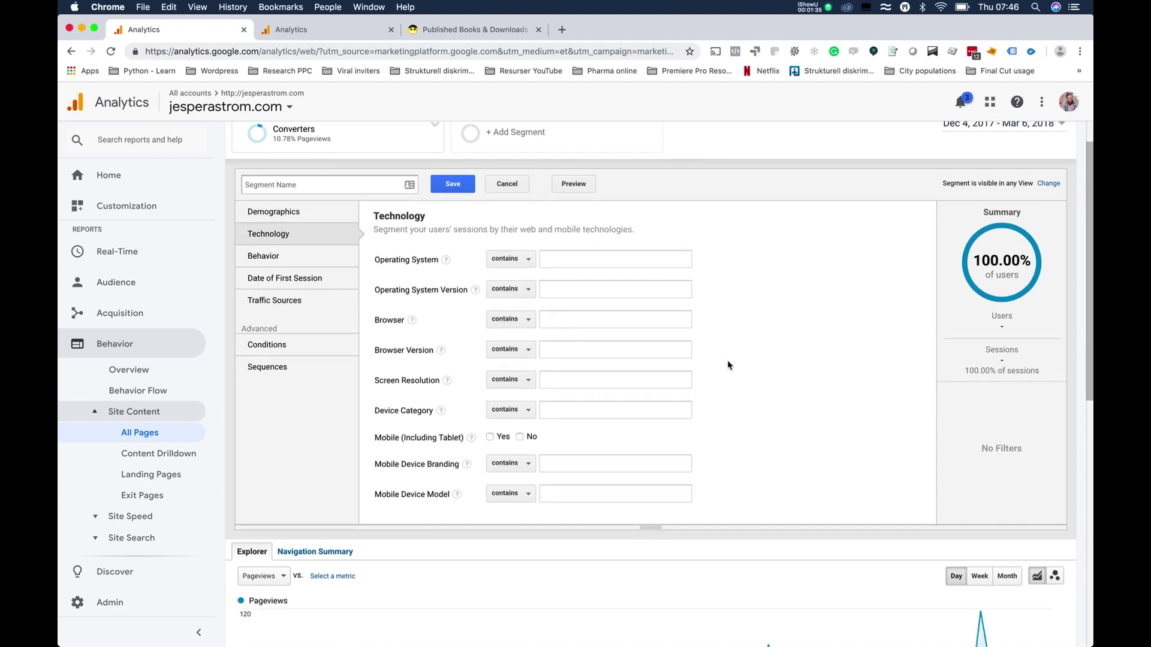
scroll(729, 365, "up", 1)
left_click(293, 273)
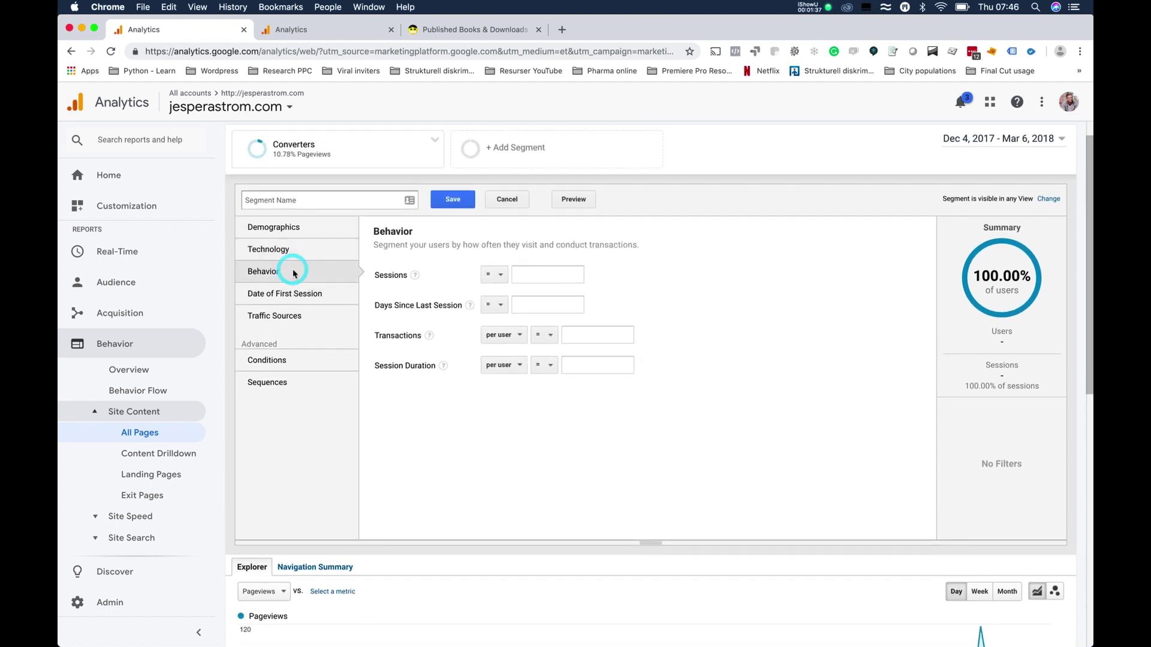
left_click(297, 251)
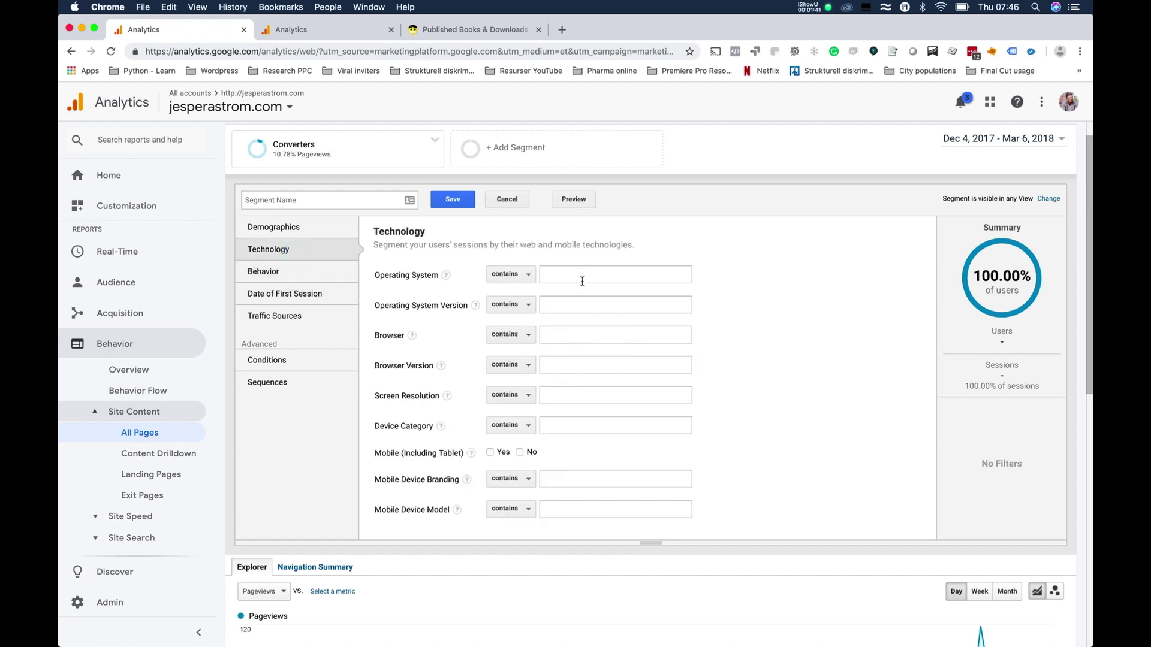
left_click(328, 273)
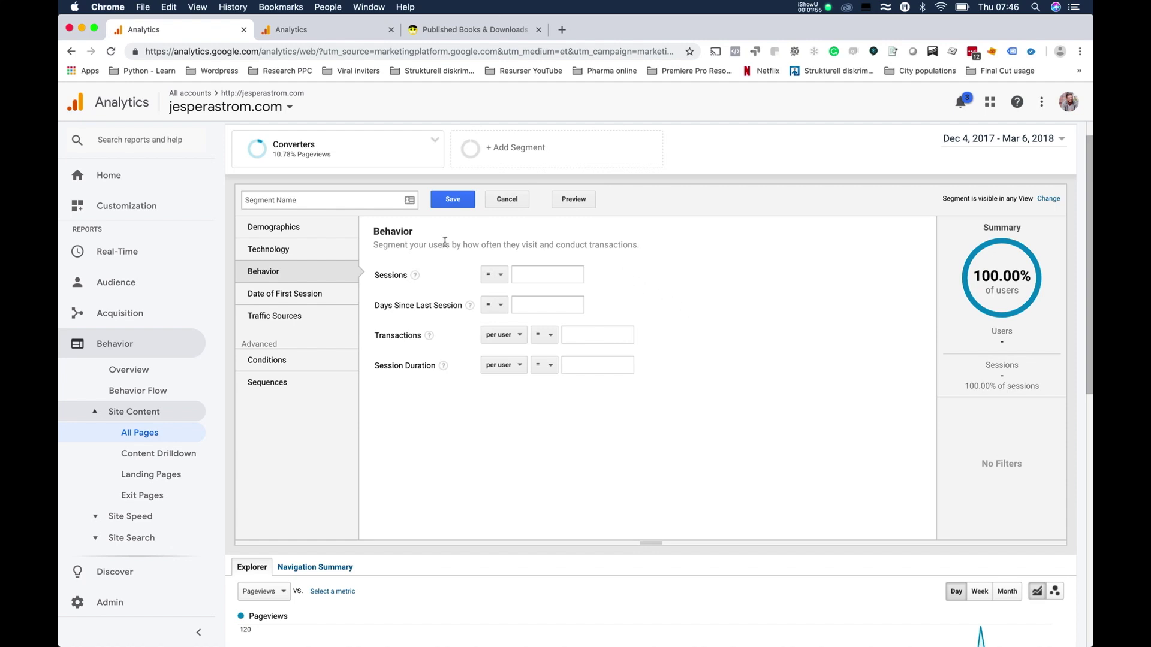
left_click(306, 316)
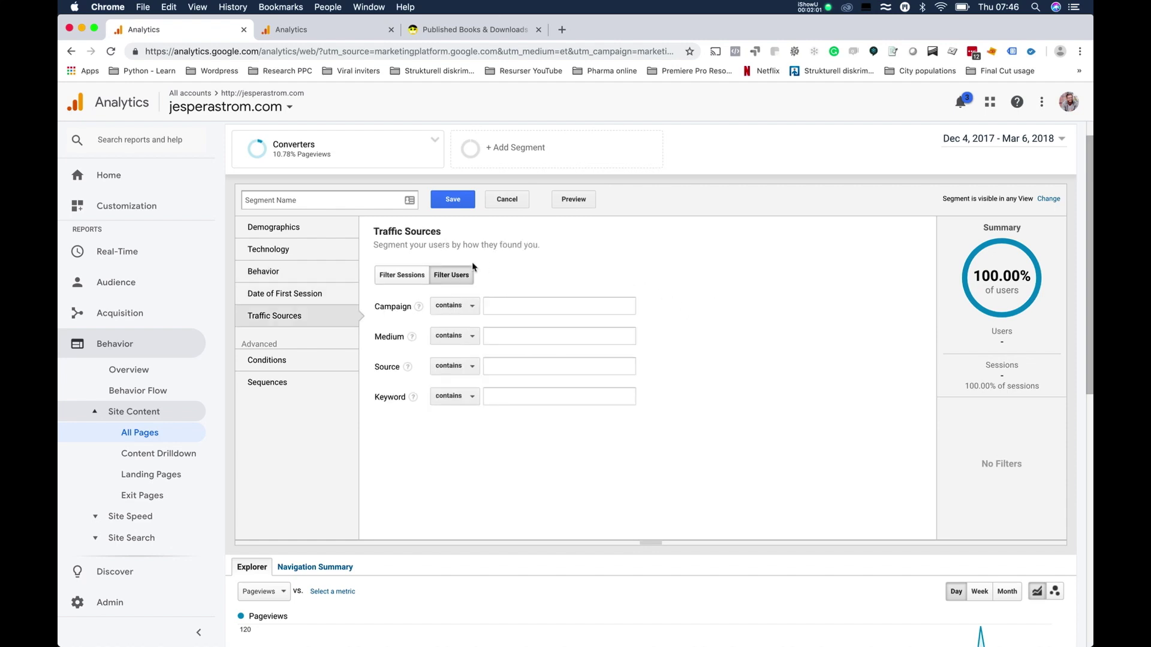
Add a custom condition filtering on the Source / Medium dimension.
left_click(266, 360)
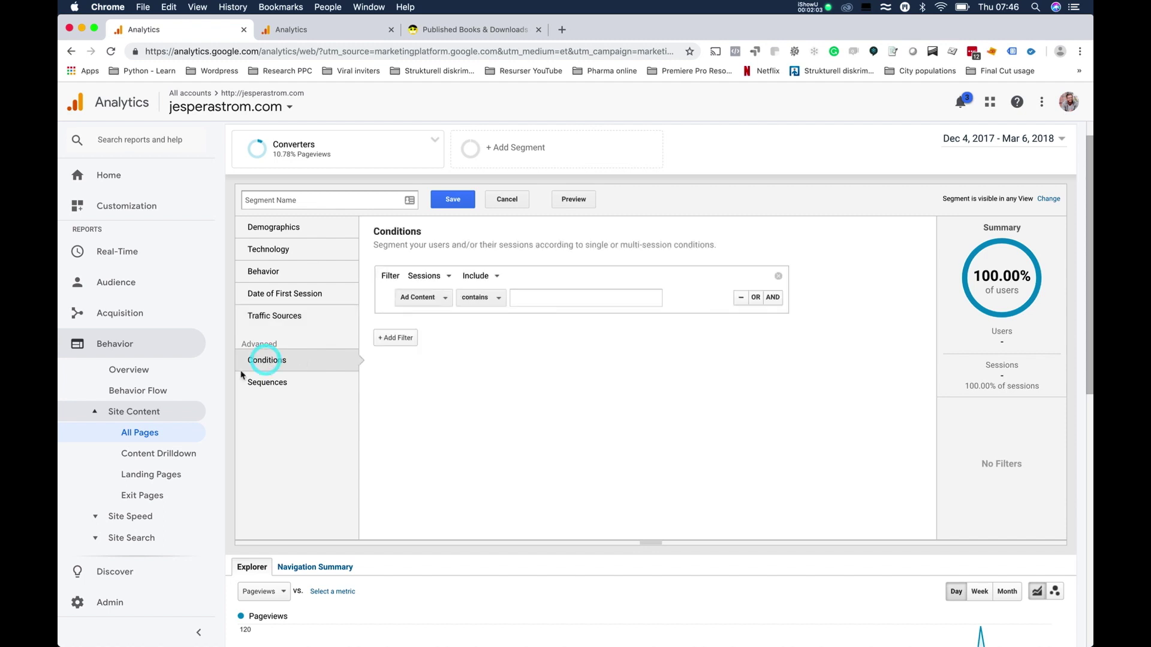
left_click(435, 297)
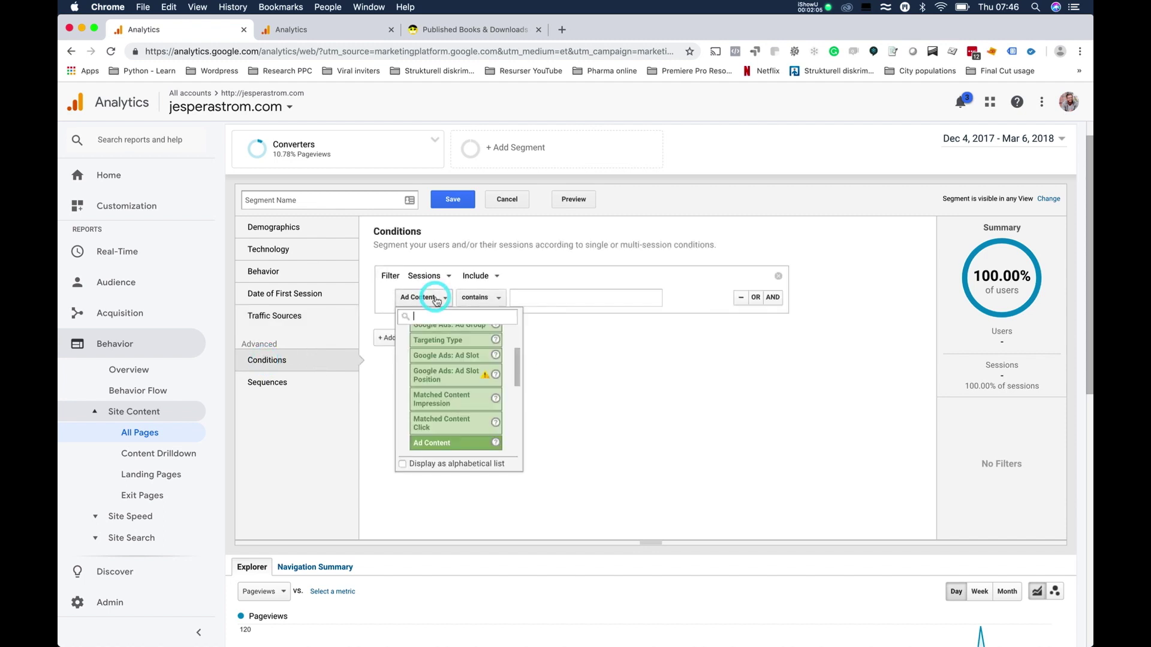
scroll(463, 402, "up", 3)
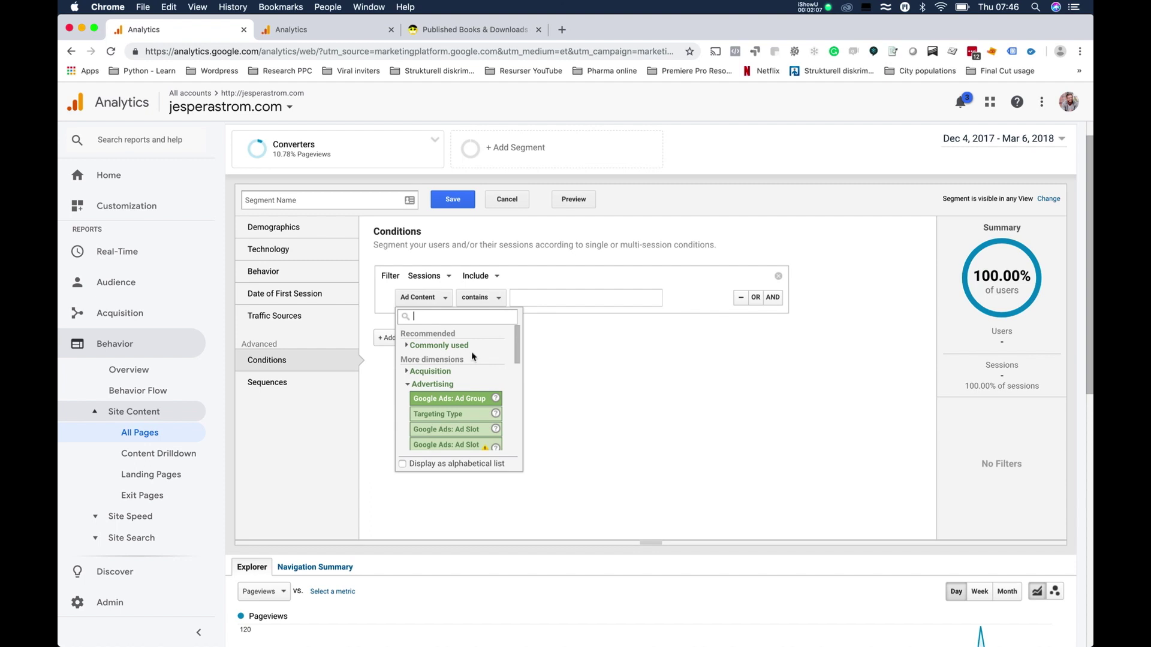
left_click(406, 311)
type("source")
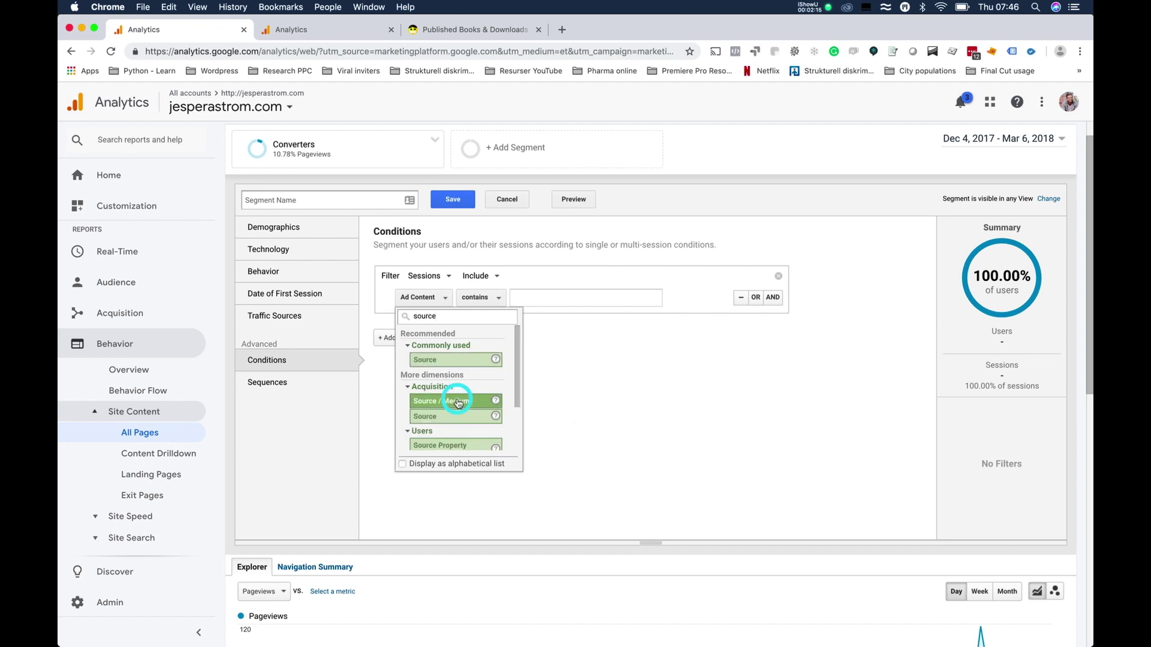
left_click(451, 400)
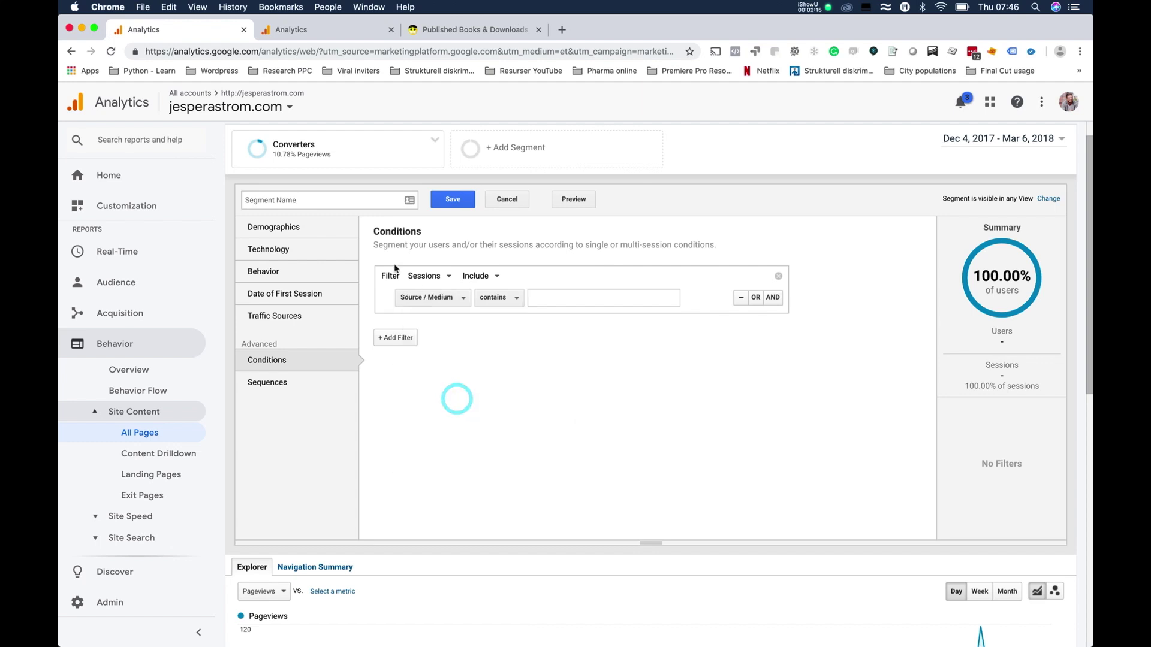
Set the condition value to 'youtube.com / referral', giving 34 users and 57 sessions.
left_click(560, 298)
type("fa")
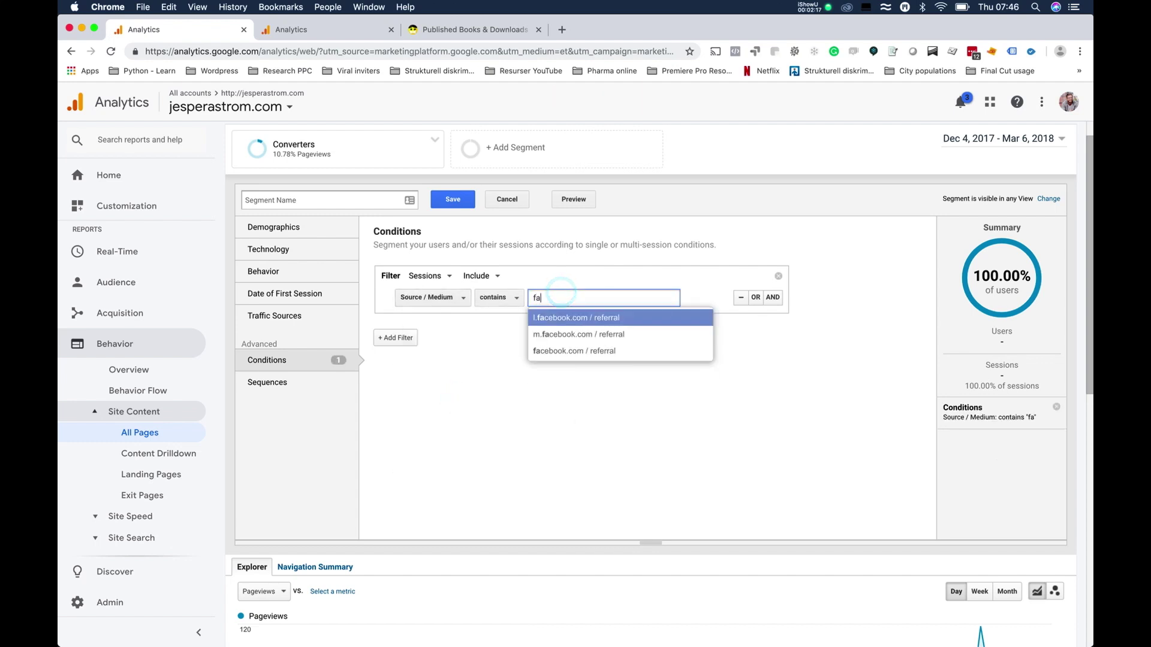
key("BackSpace")
key("BackSpace")
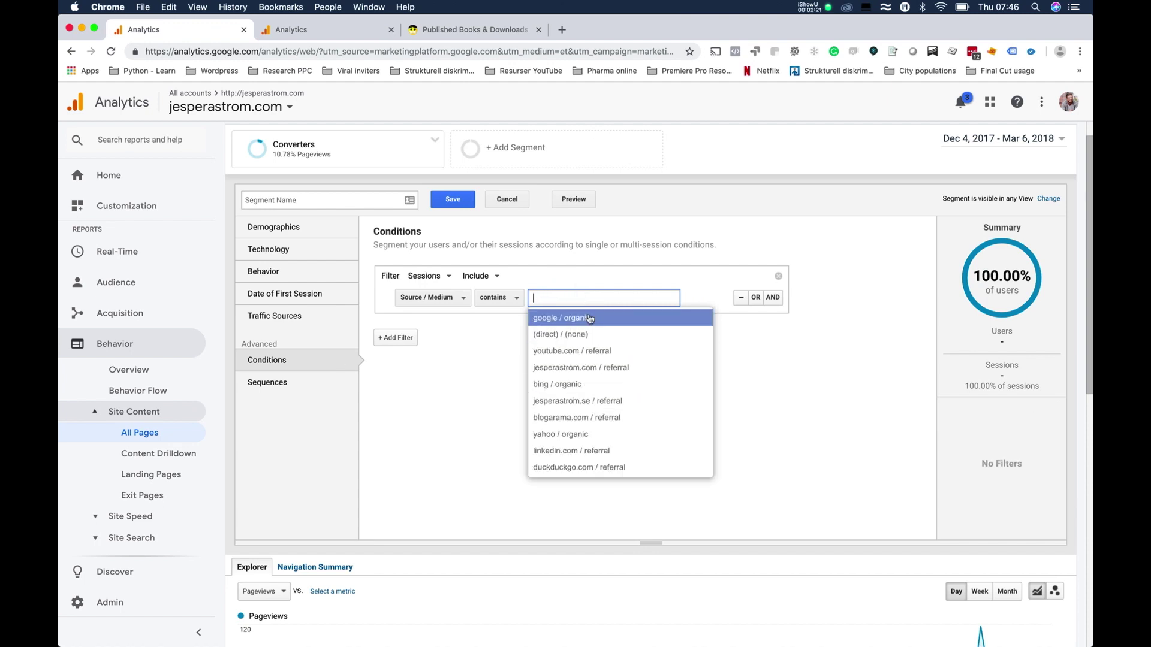
left_click(548, 356)
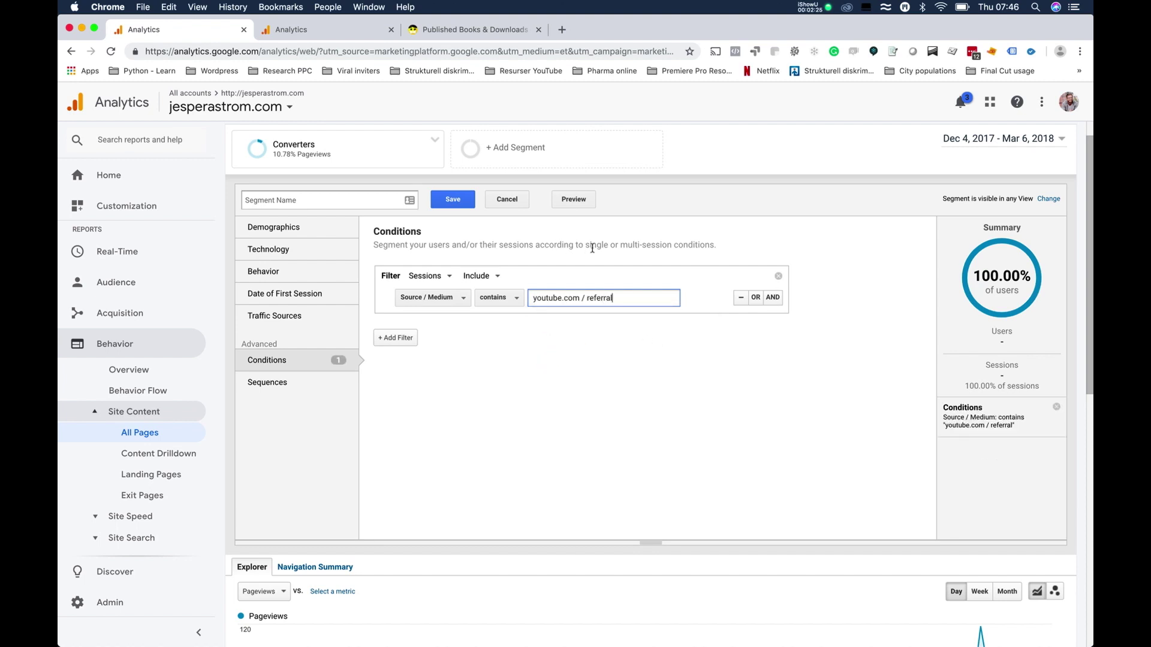
left_click(711, 361)
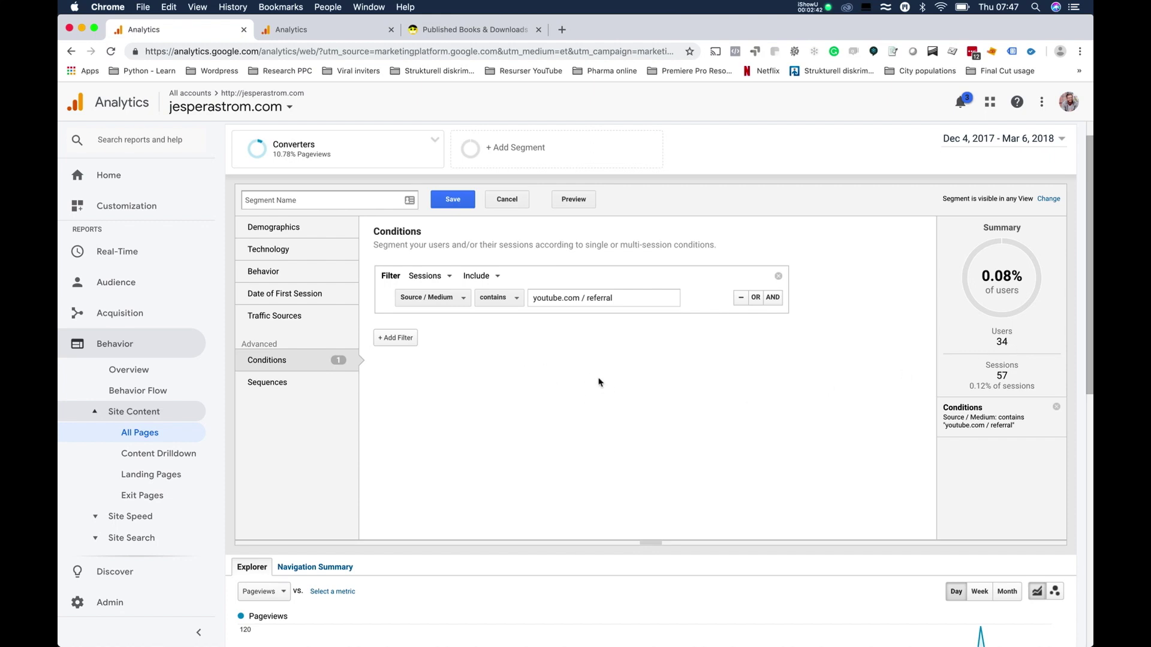
Enter 'YouTube Visitors' as the segment name, prefix it with 'JA - ', and save.
left_click(367, 199)
type("YouTube Visitors")
left_click(244, 199)
type("JA -")
left_click(250, 200)
left_click(321, 200)
left_click(455, 201)
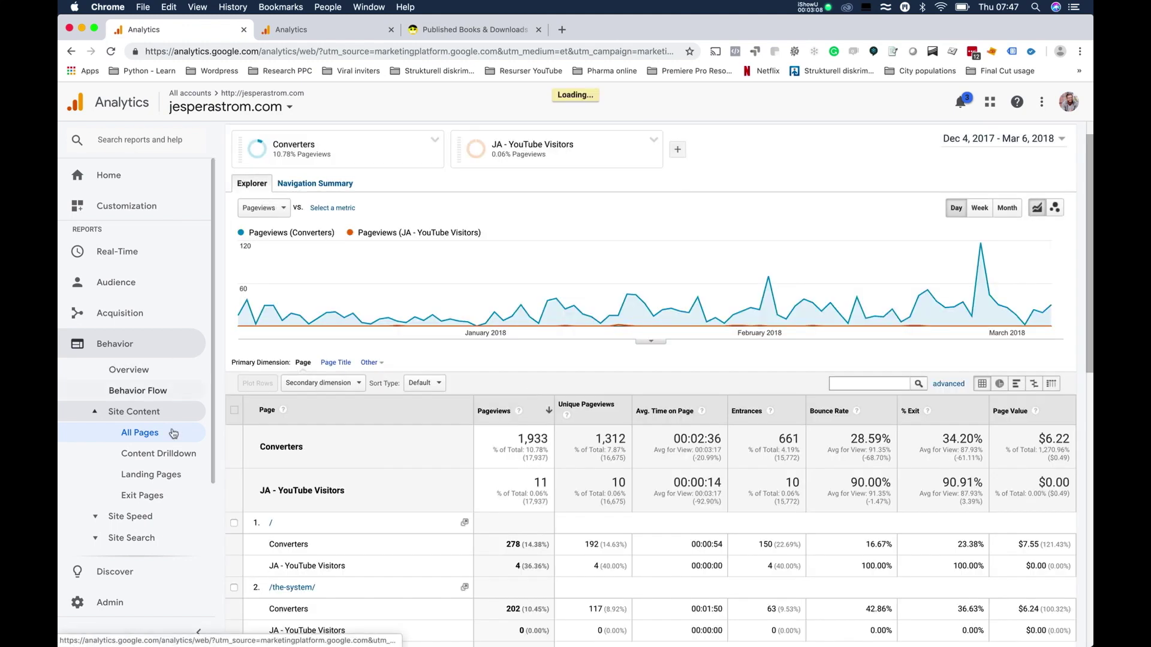
Remove Converters so the Pages report shows only JA - YouTube Visitors: 244 pageviews, 59 pages.
left_click(435, 140)
left_click(483, 191)
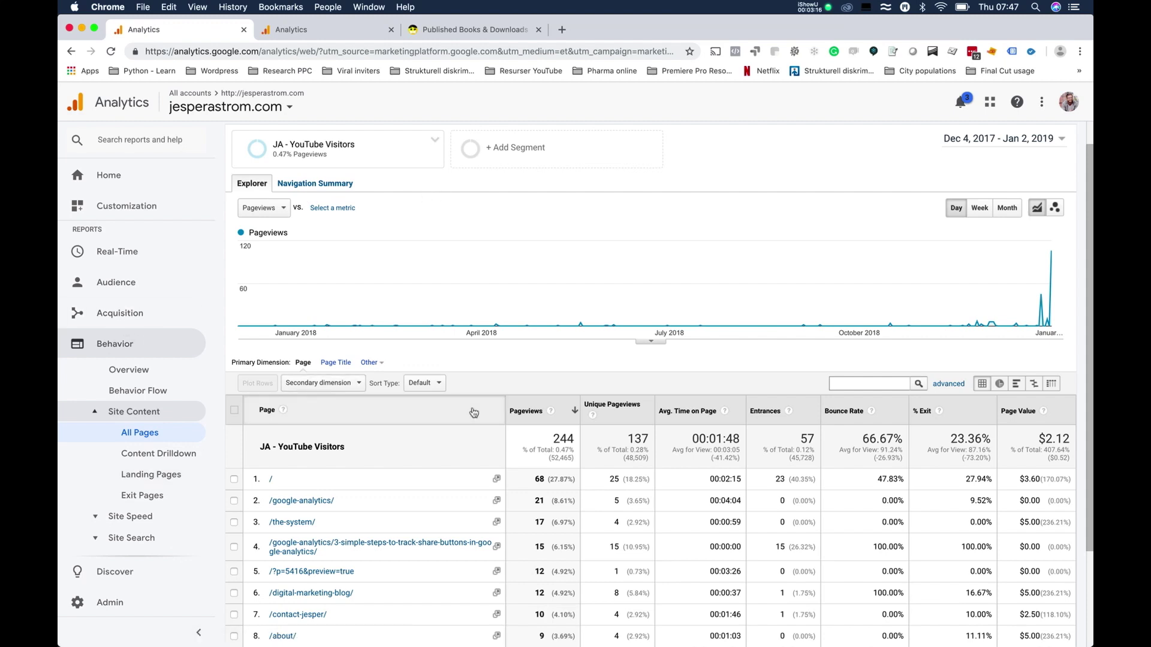
scroll(464, 396, "down", 3)
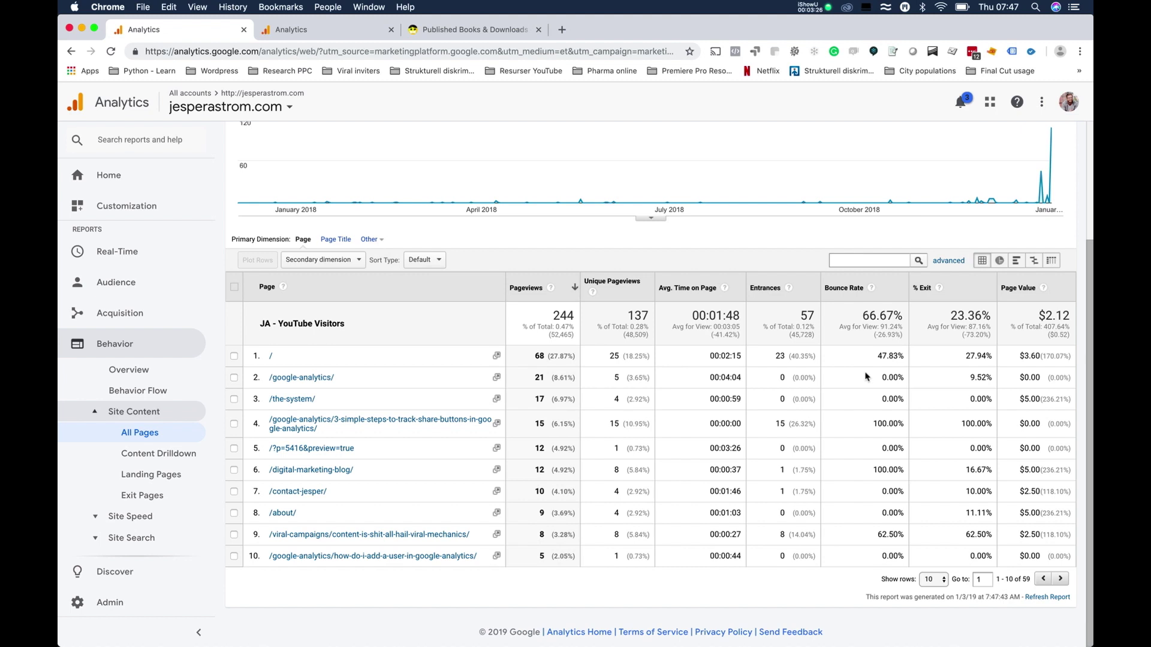
scroll(828, 372, "up", 3)
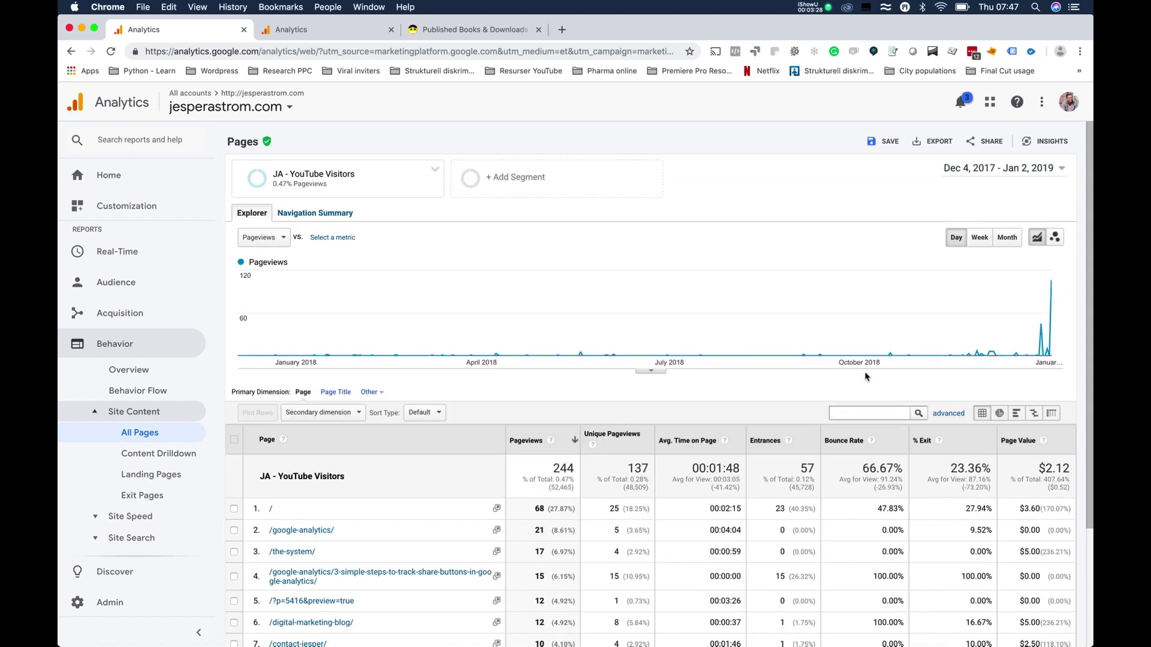
left_click(436, 173)
left_click(748, 187)
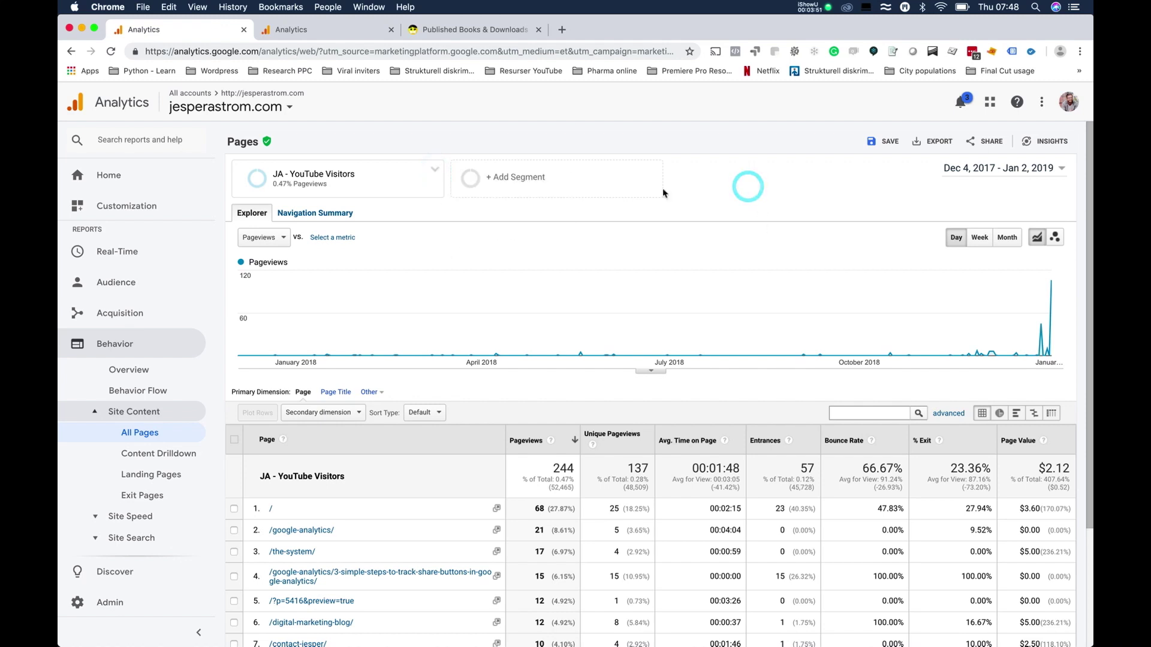
left_click(501, 178)
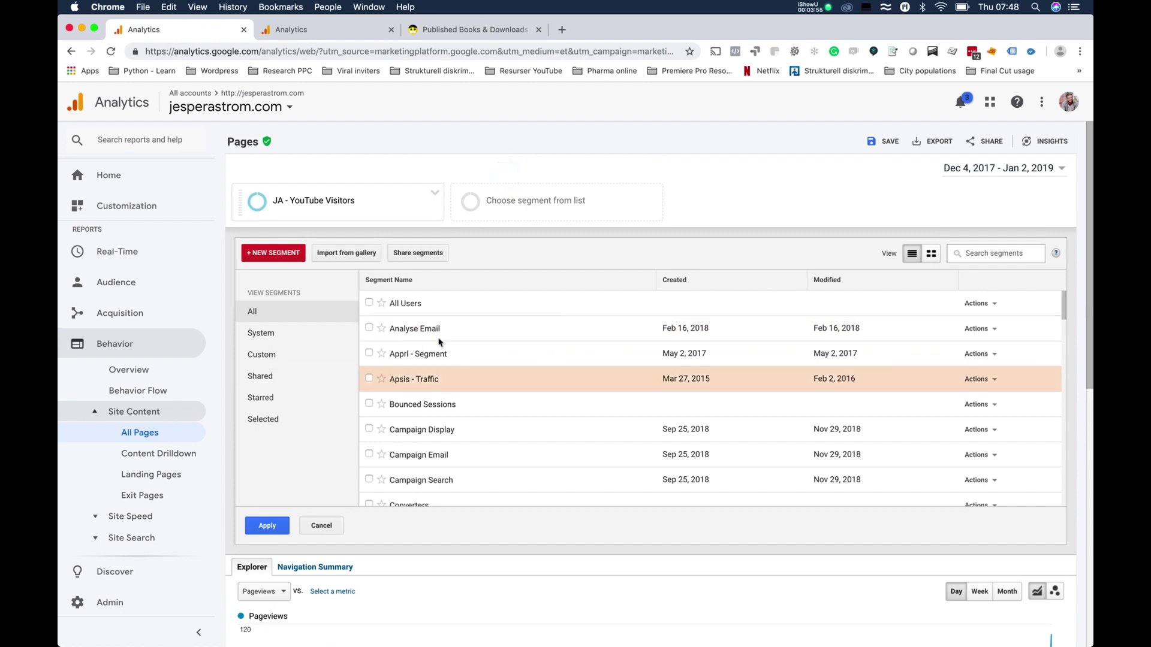
mouse_move(479, 375)
left_click(335, 527)
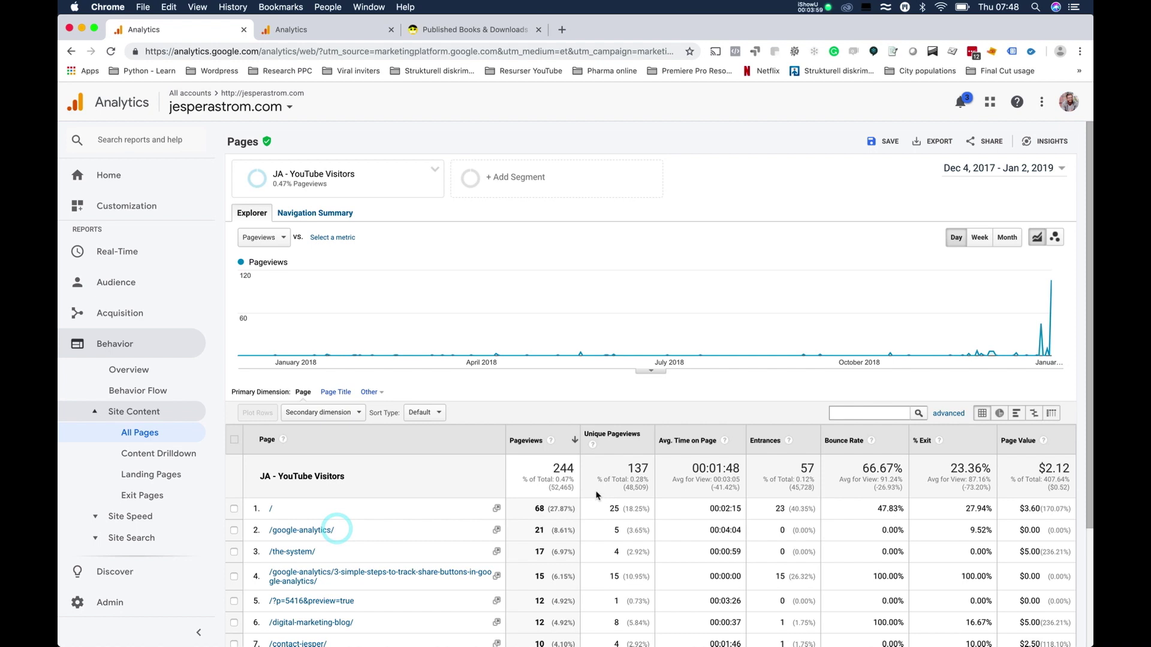